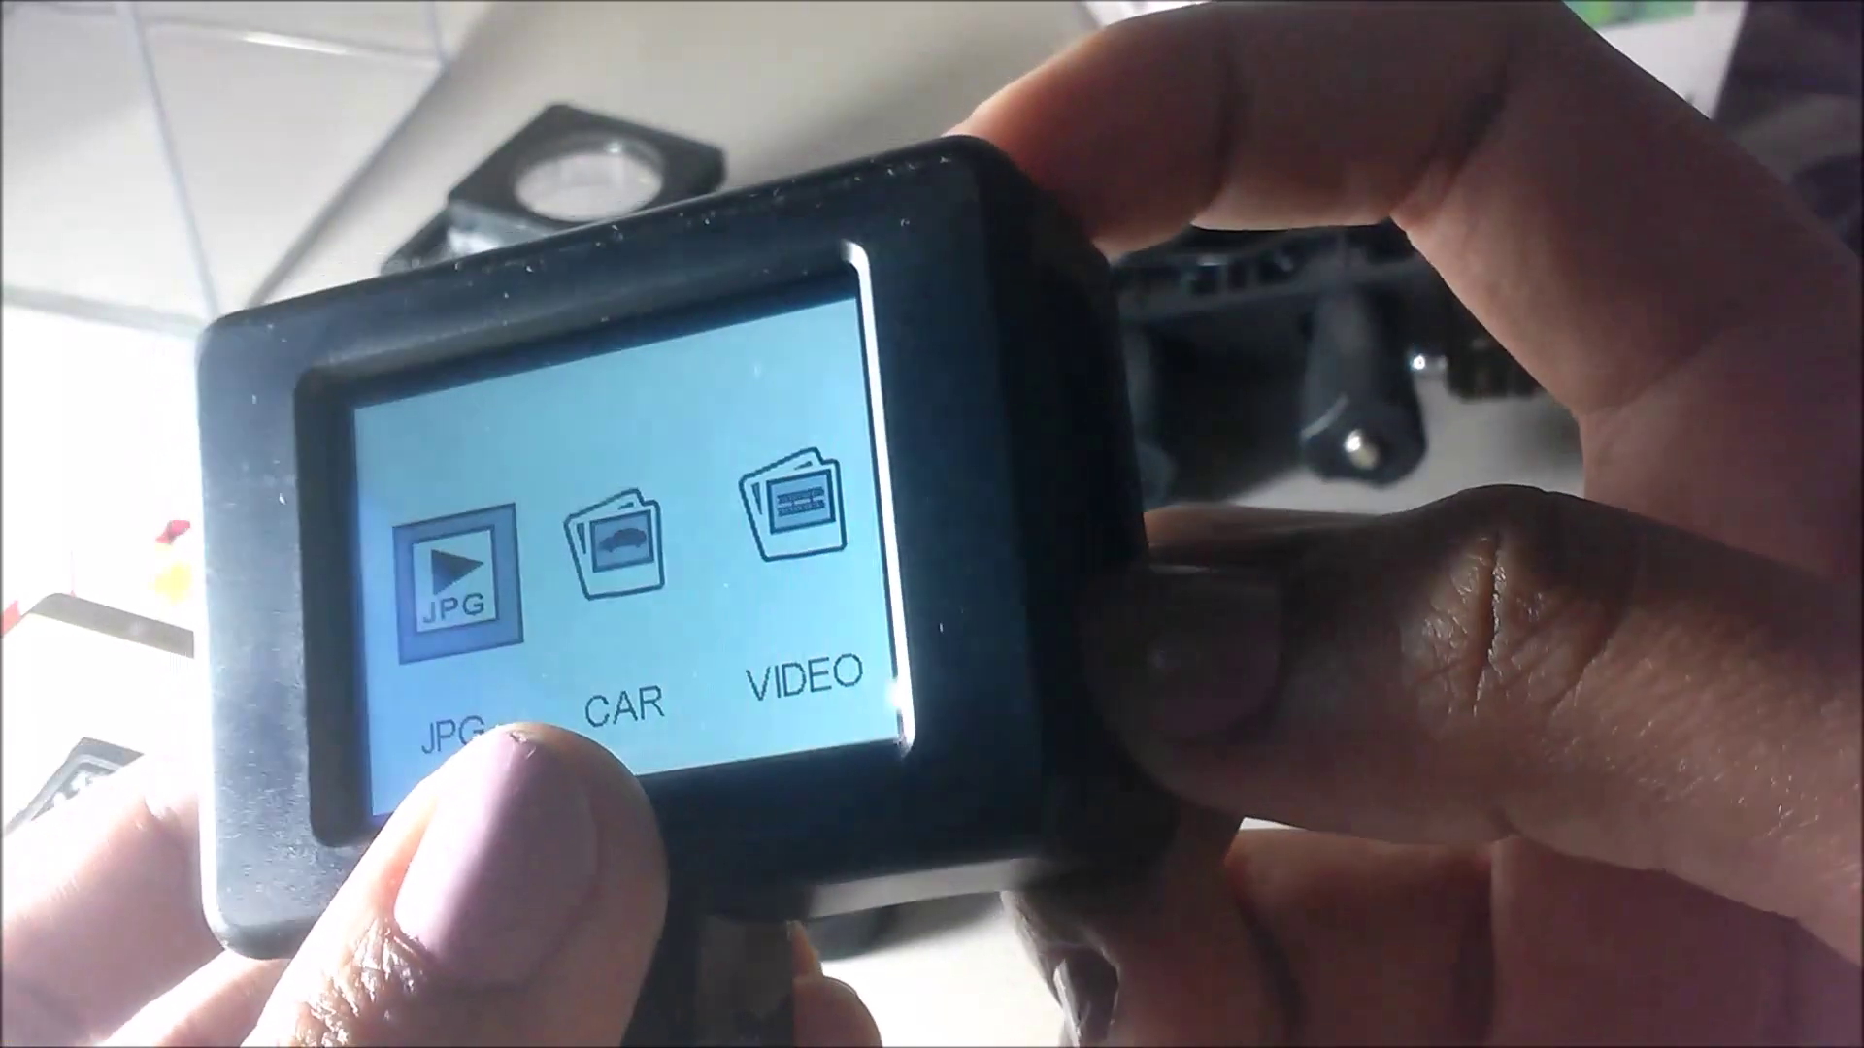
pyautogui.press('Right')
pyautogui.press('Right')
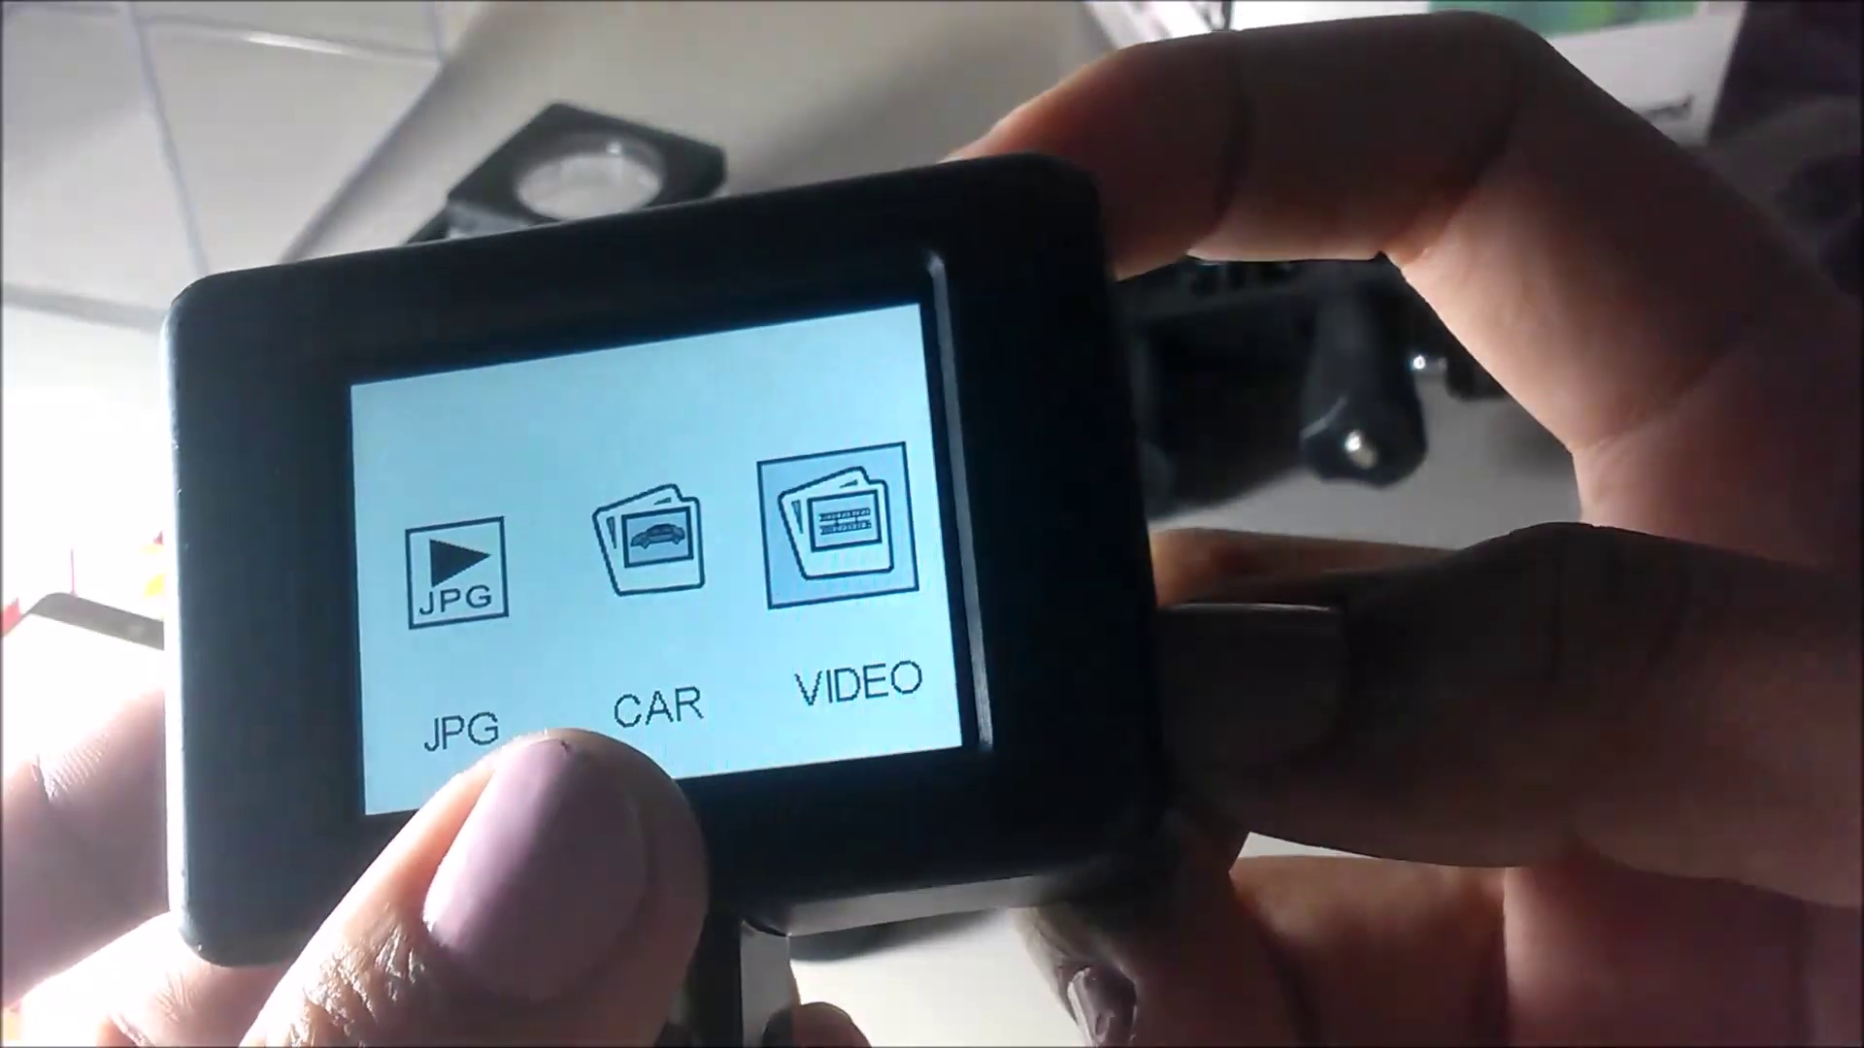
pyautogui.press('Return')
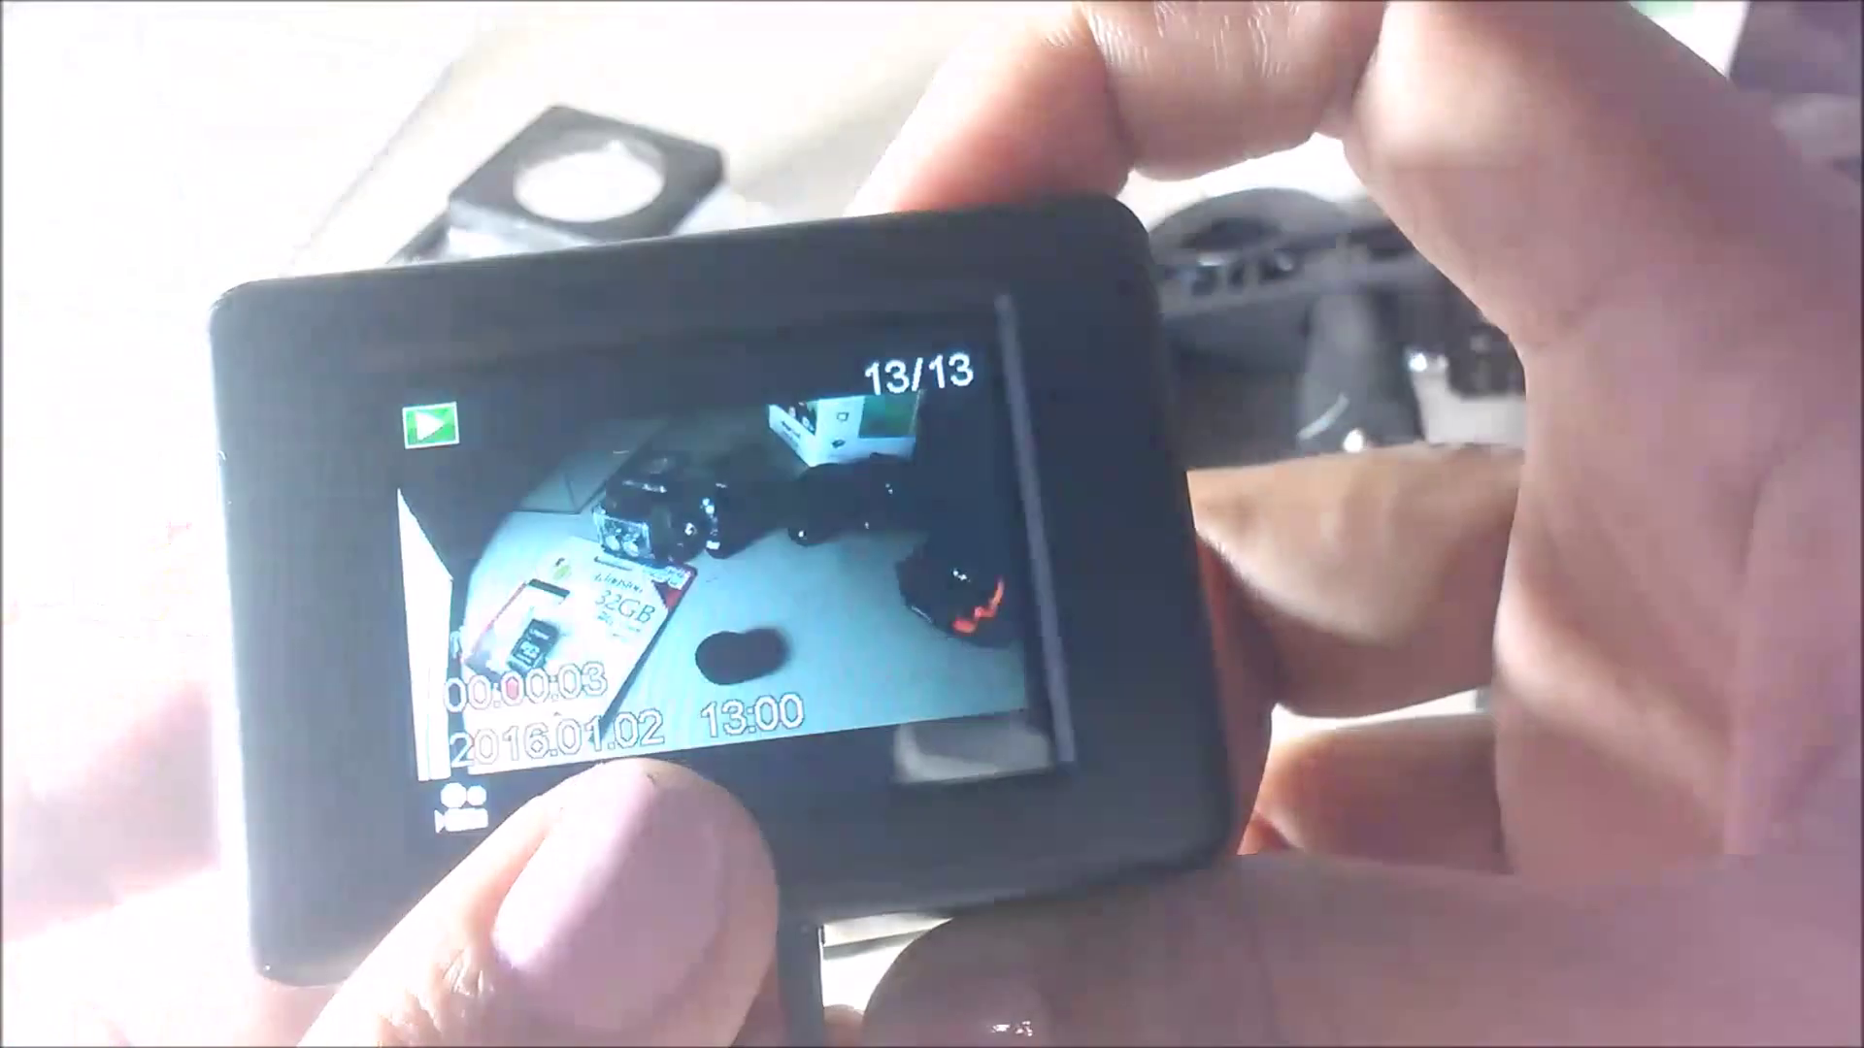